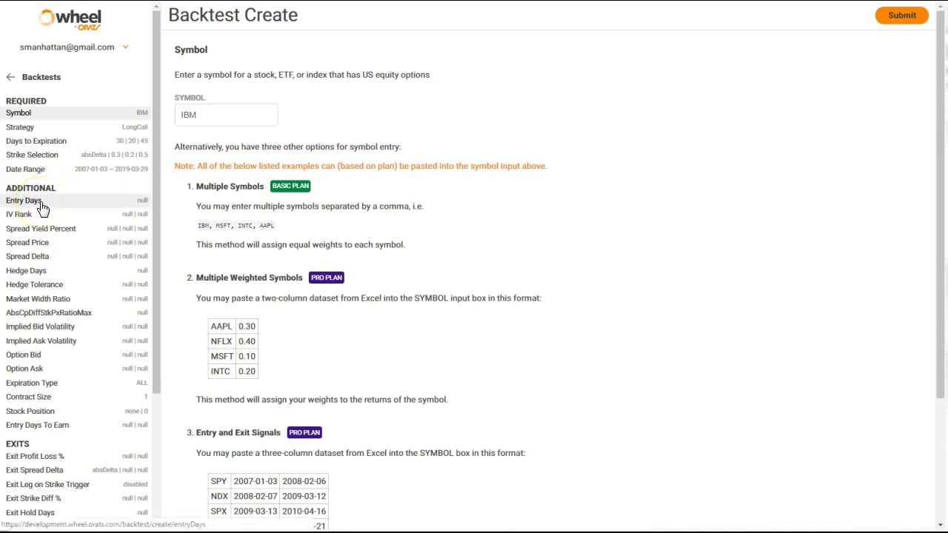
Set the backtest symbol to AAPL and choose the ShortPutSpread strategy
drag(214, 116, 172, 120)
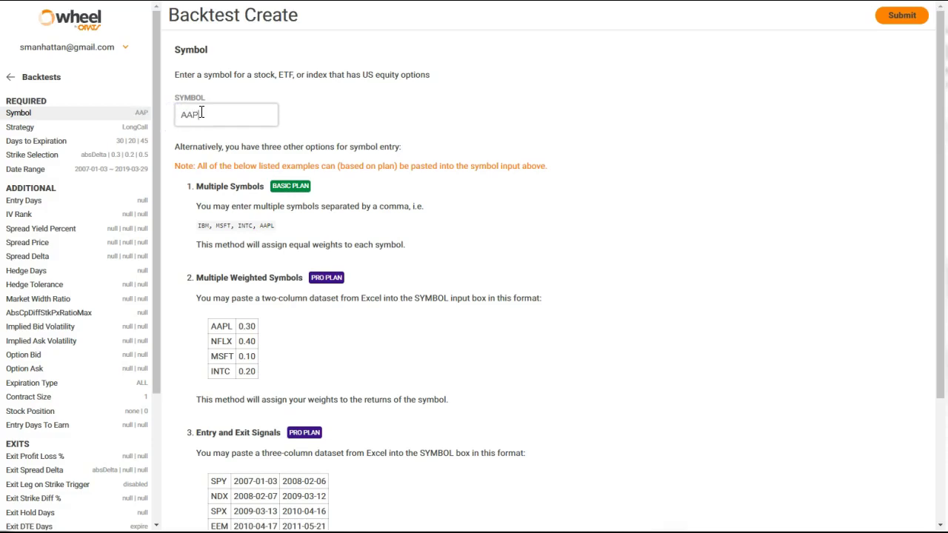
click(136, 127)
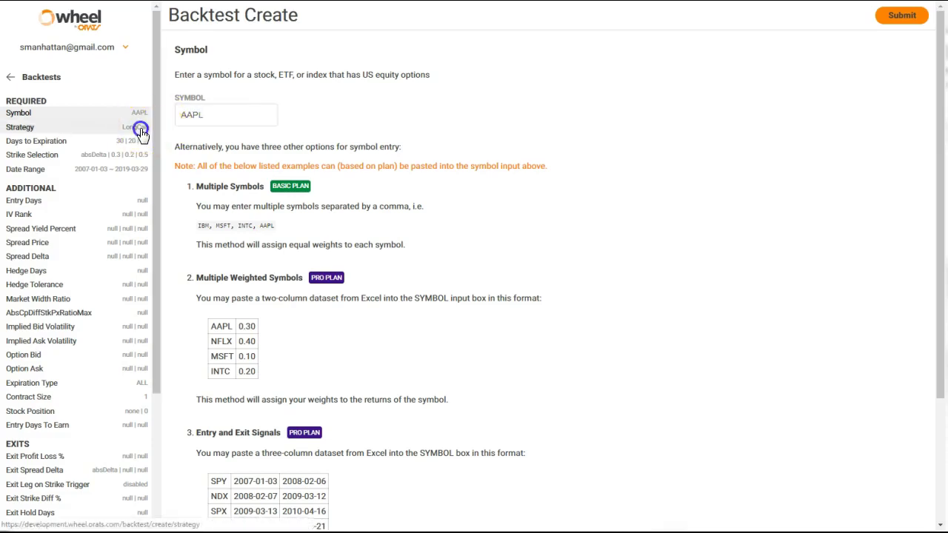
click(205, 148)
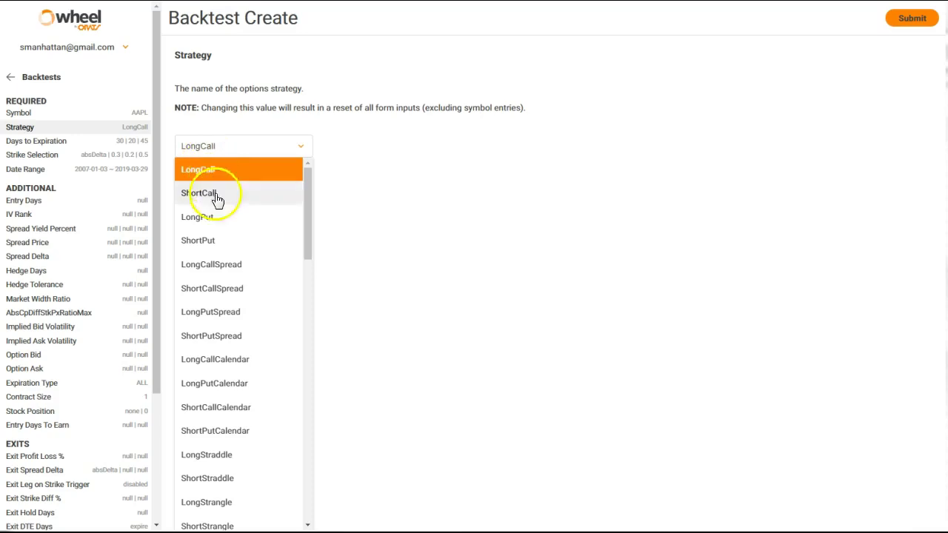
click(214, 338)
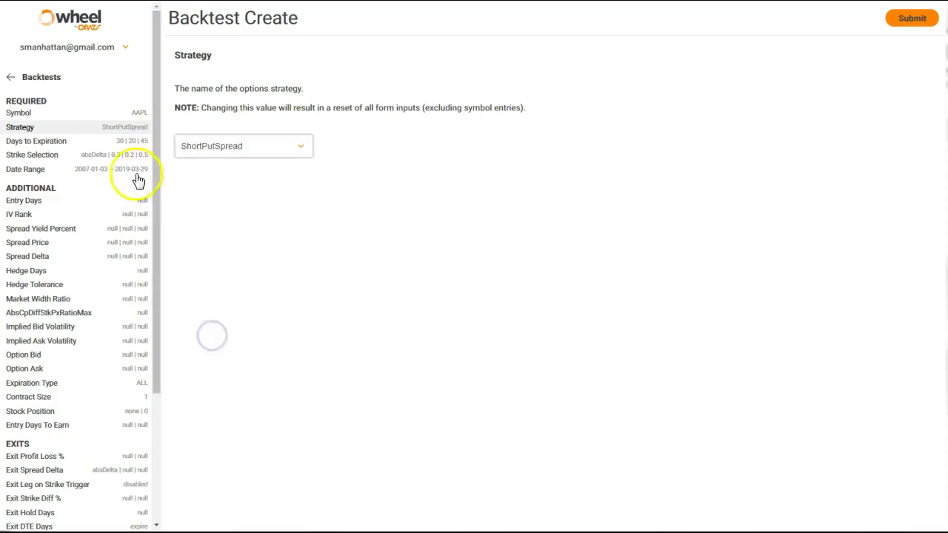
Check the days to expiration, strike selection and date range settings, and set Entry Days to 5
click(128, 146)
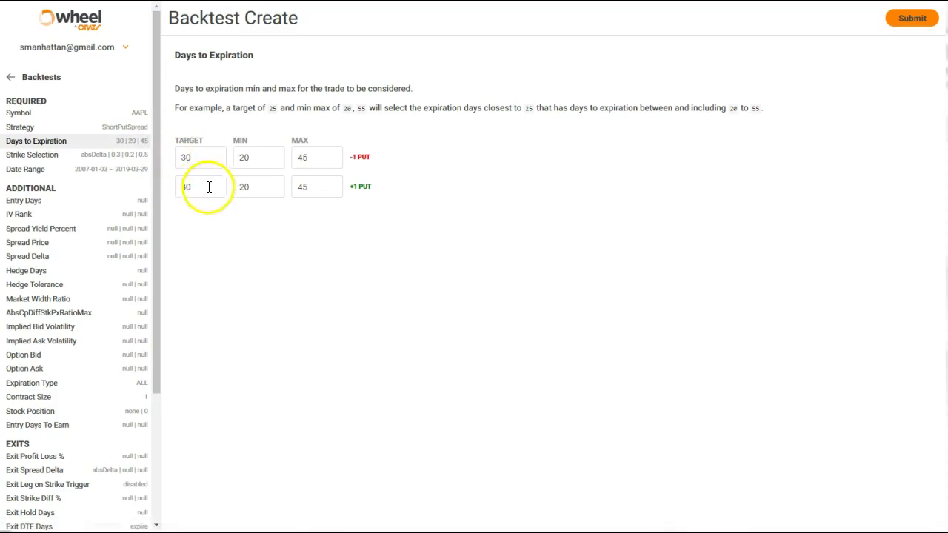
click(123, 155)
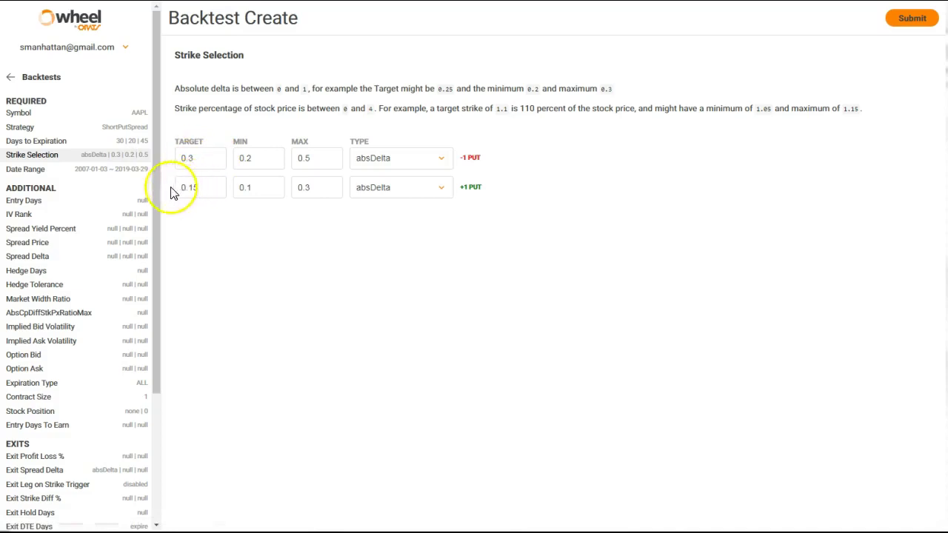
click(123, 175)
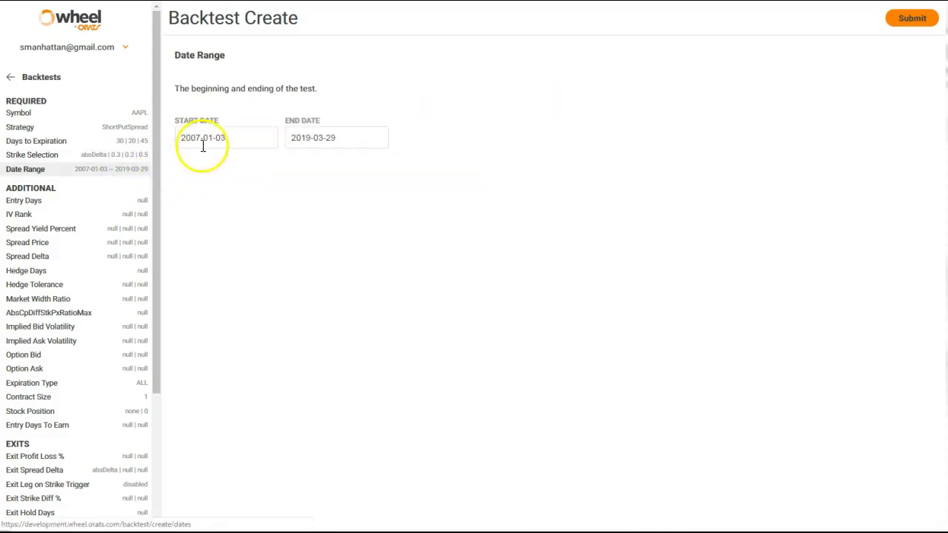
click(101, 208)
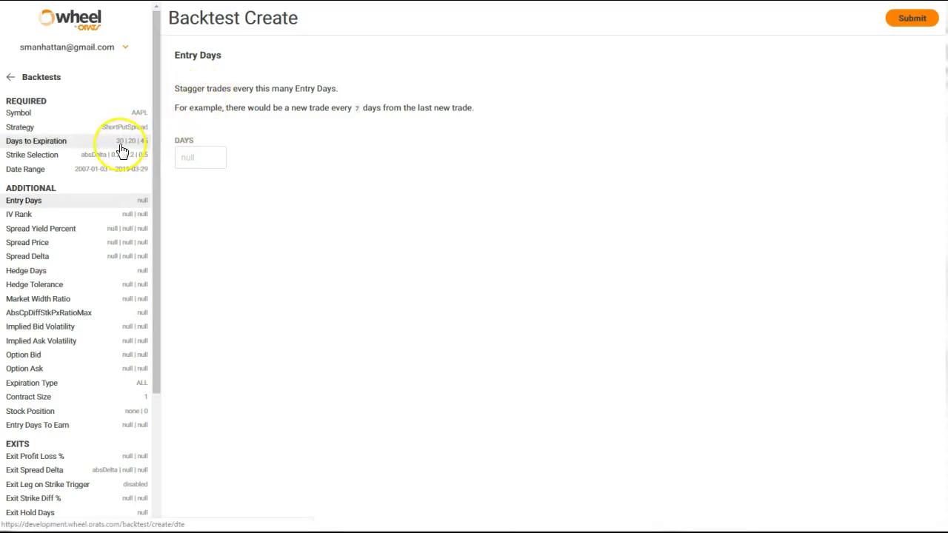
click(201, 158)
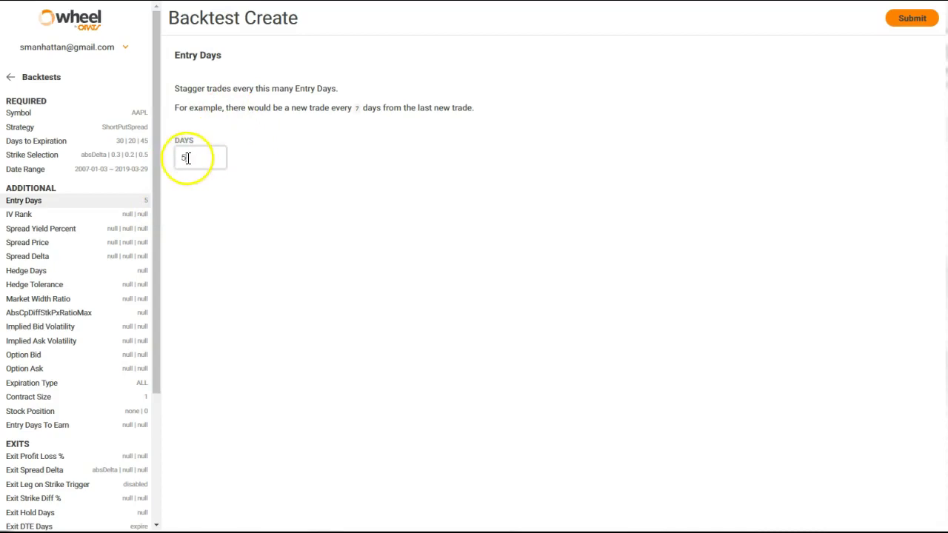
Limit the IV Rank to a minimum of 30 and a maximum of 90
click(136, 214)
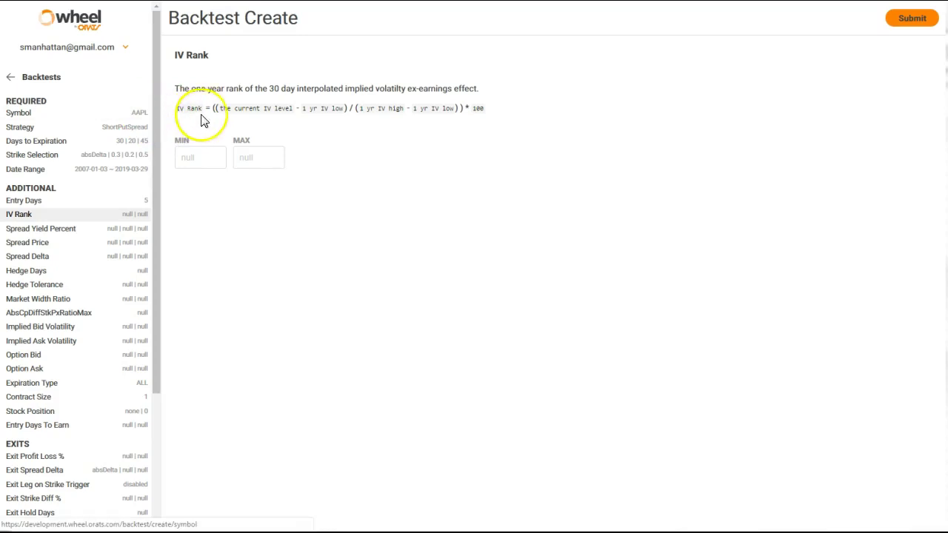
click(209, 159)
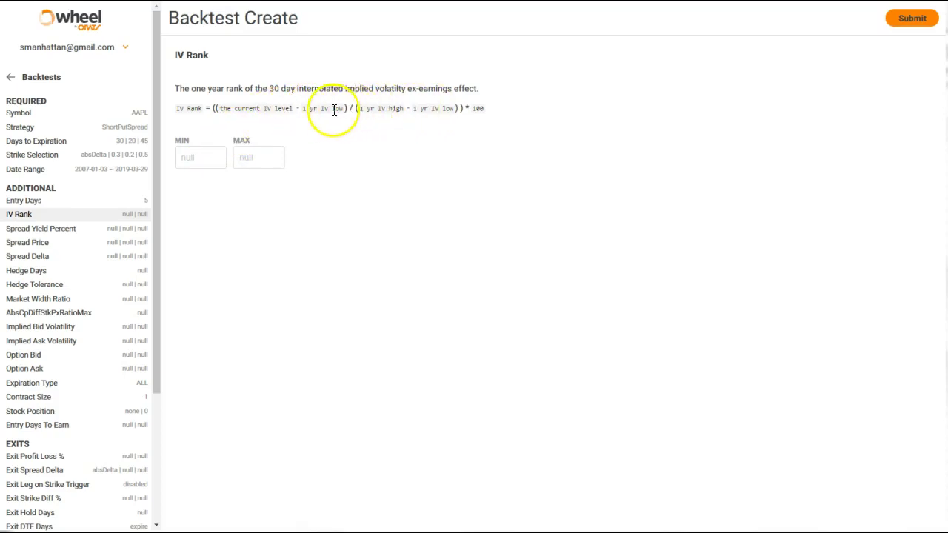
click(203, 161)
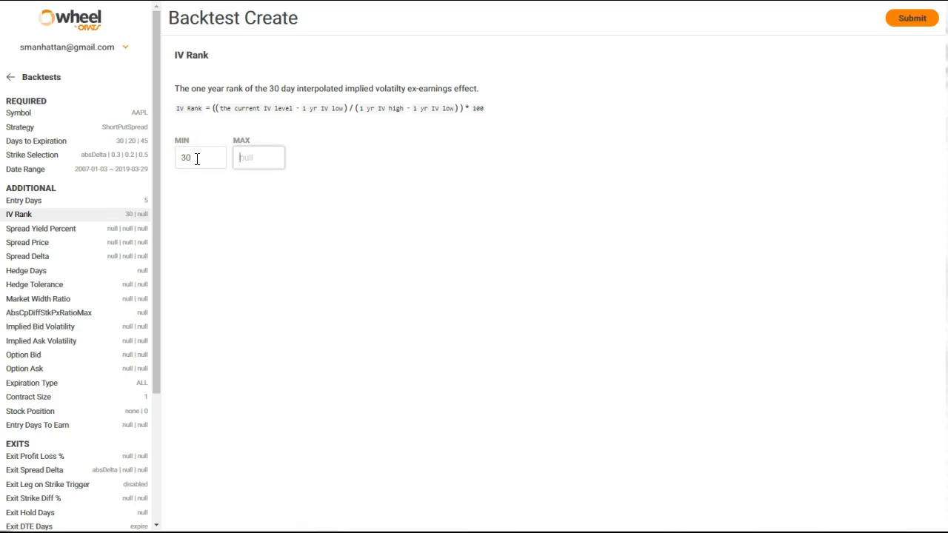
text(90)
Set Spread Yield Percent to a target of -0.01, a minimum of -0.03 and a maximum of 0
click(66, 236)
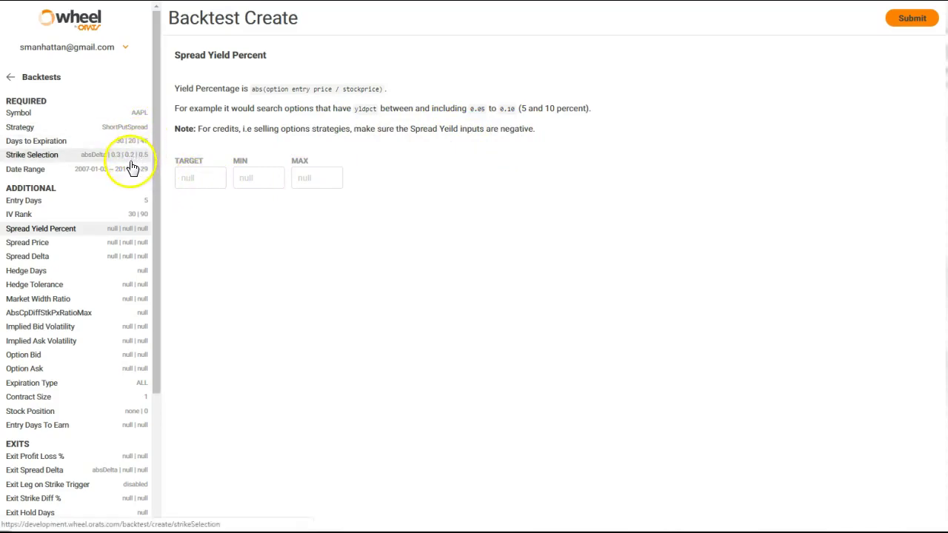
click(187, 178)
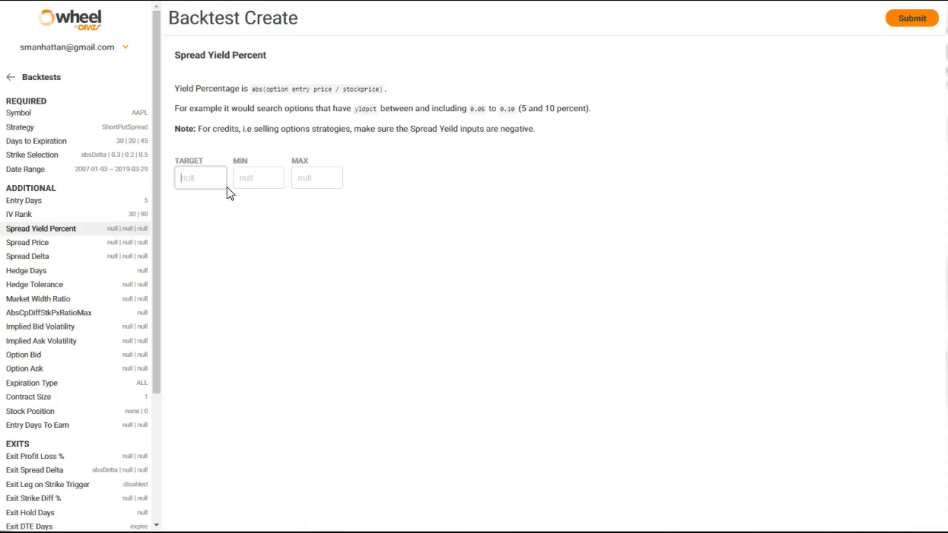
text(-)
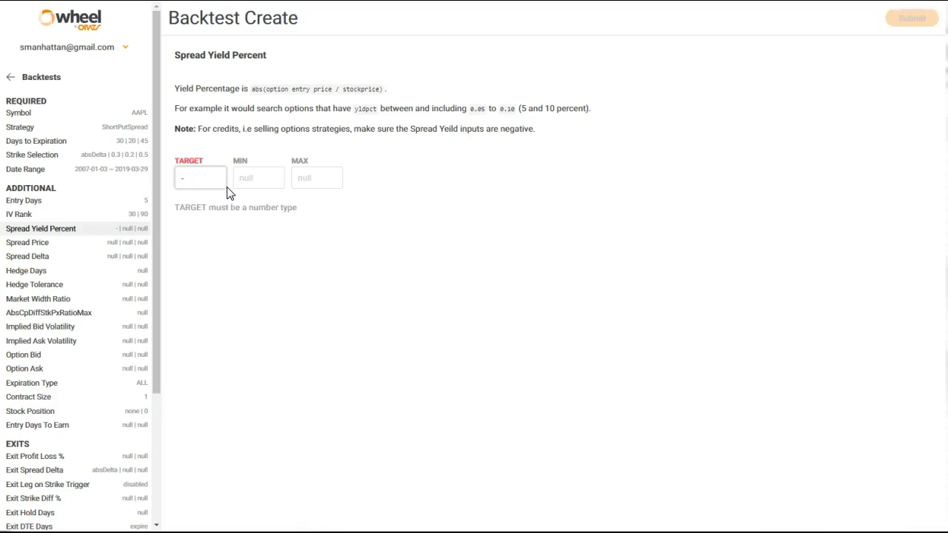
text(0)
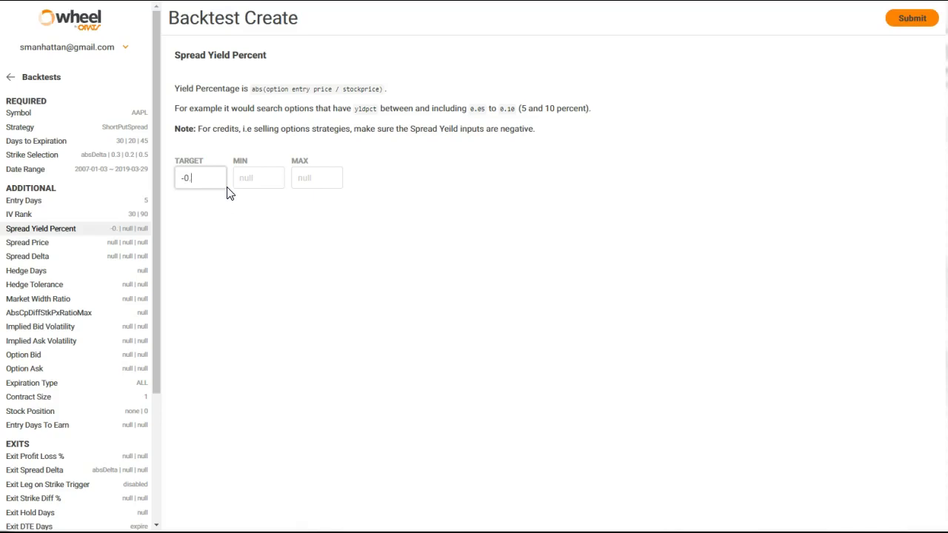
text(.01)
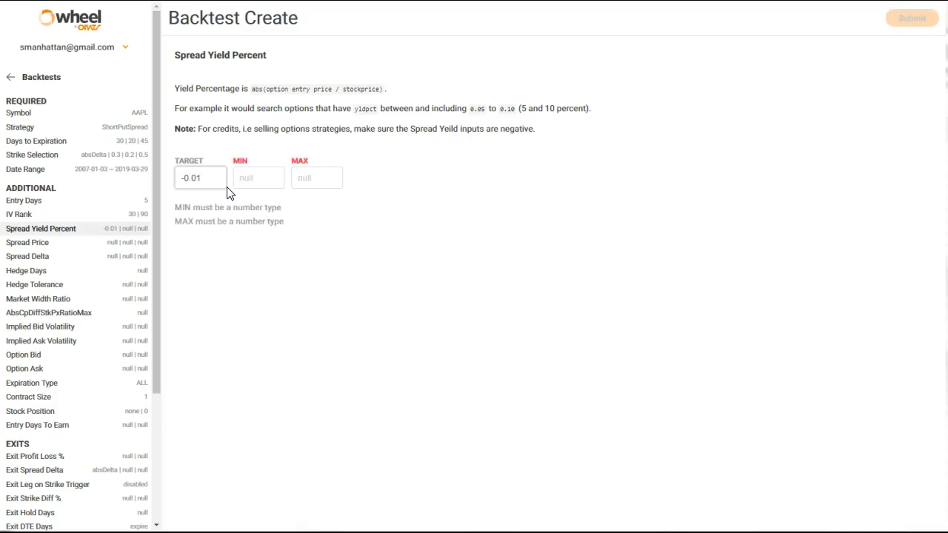
key(Tab)
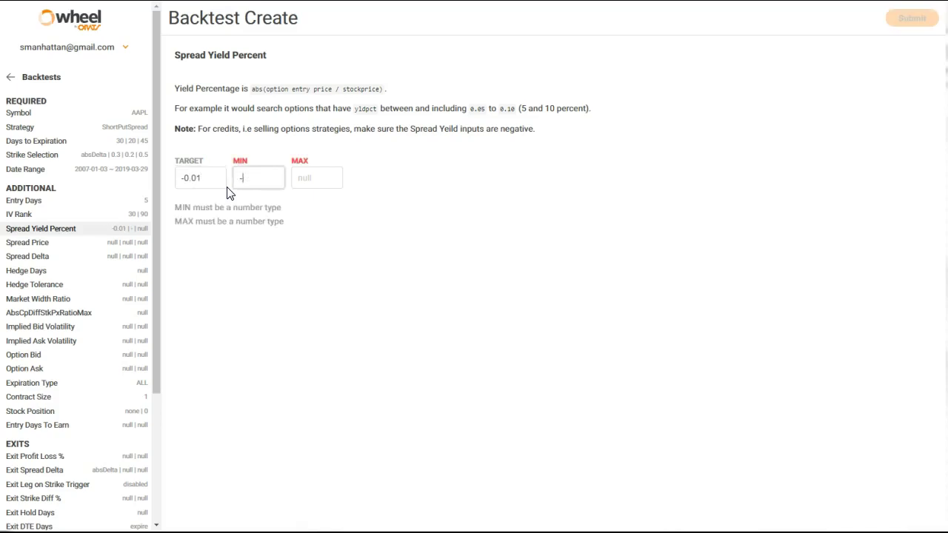
text(-.03)
key(Tab)
text(0)
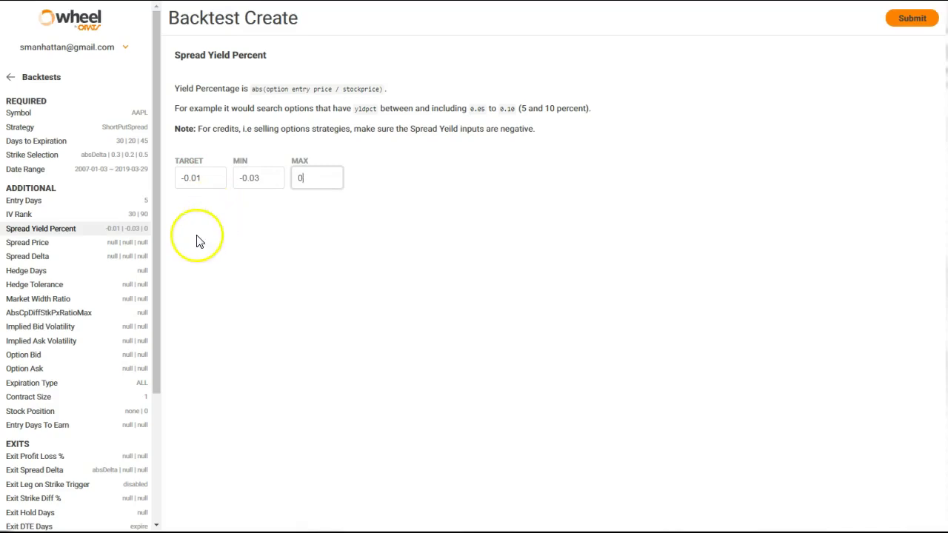
Look at the Spread Price setting, and set Spread Delta to target 0.15, minimum 0.1 and maximum 0.2
click(109, 251)
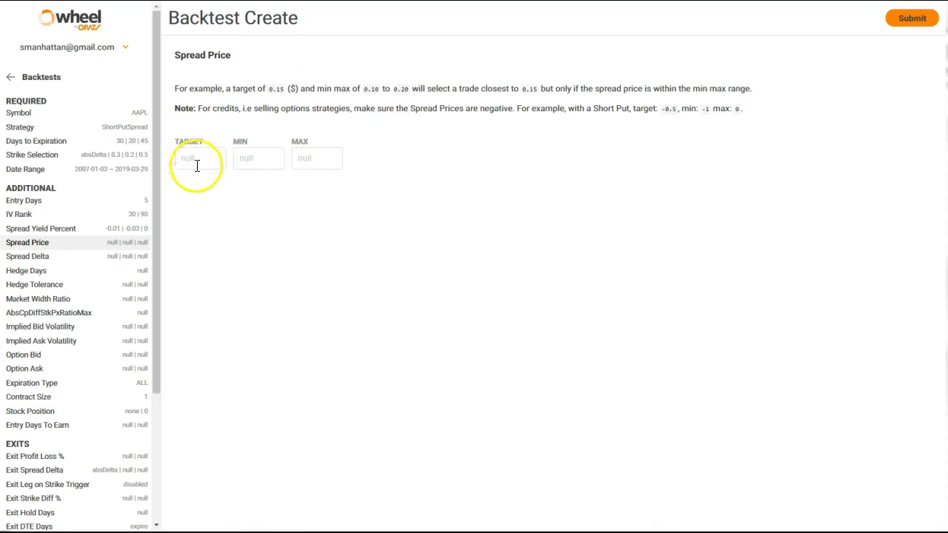
click(116, 260)
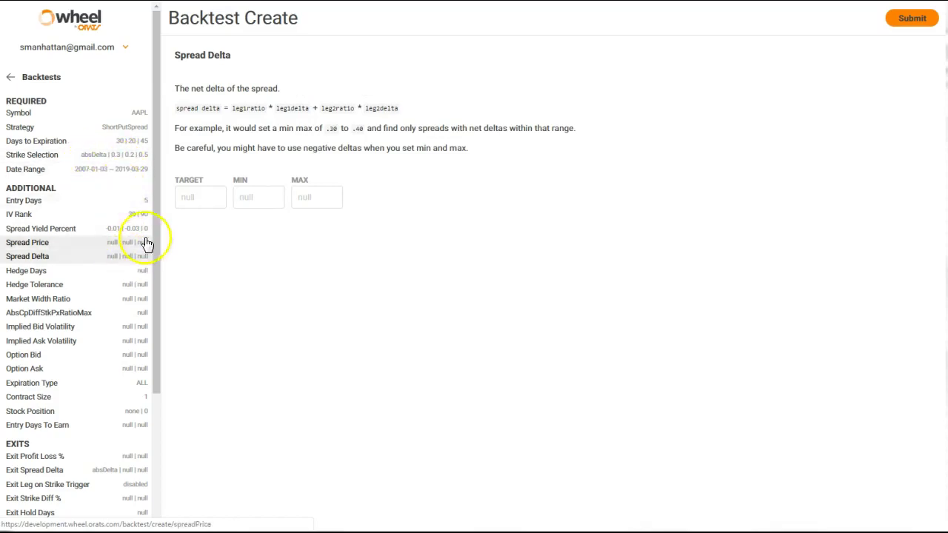
click(184, 197)
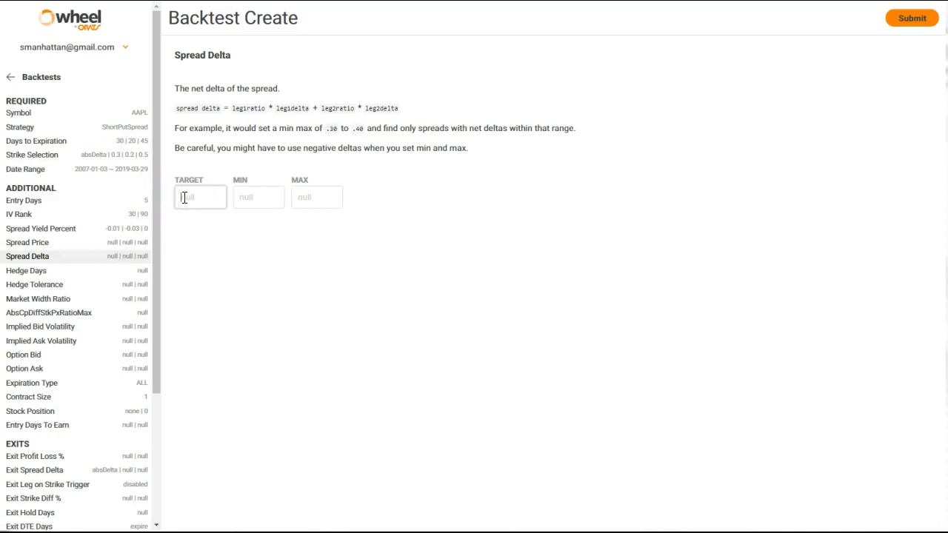
text(.15)
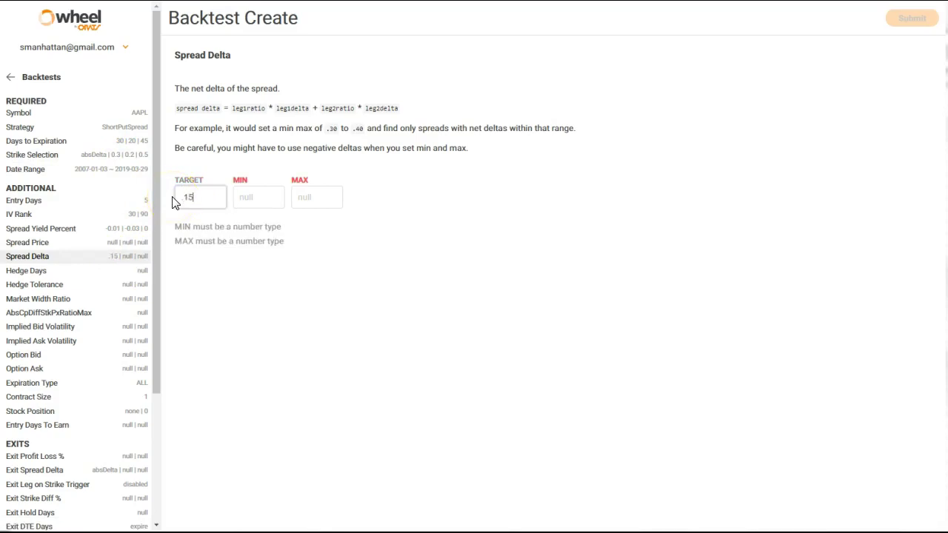
key(Tab)
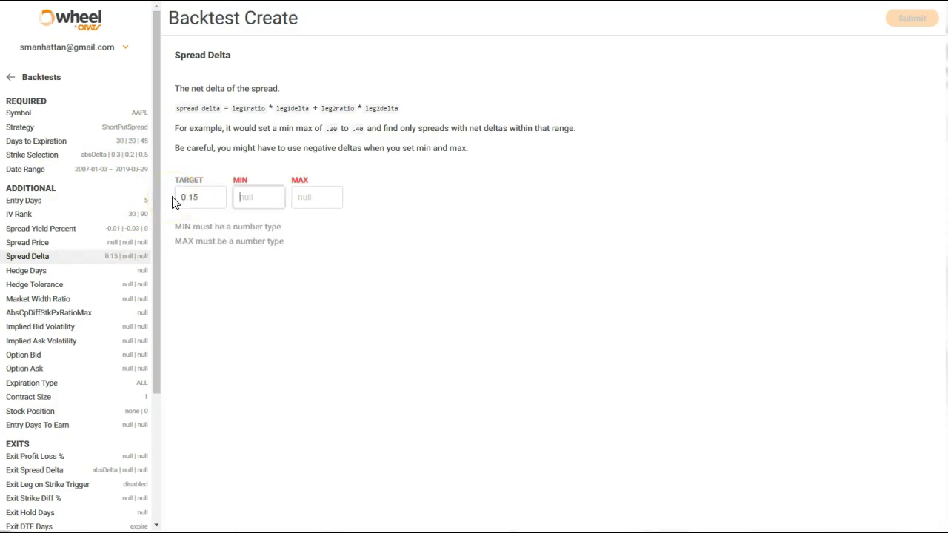
text(.1)
key(Tab)
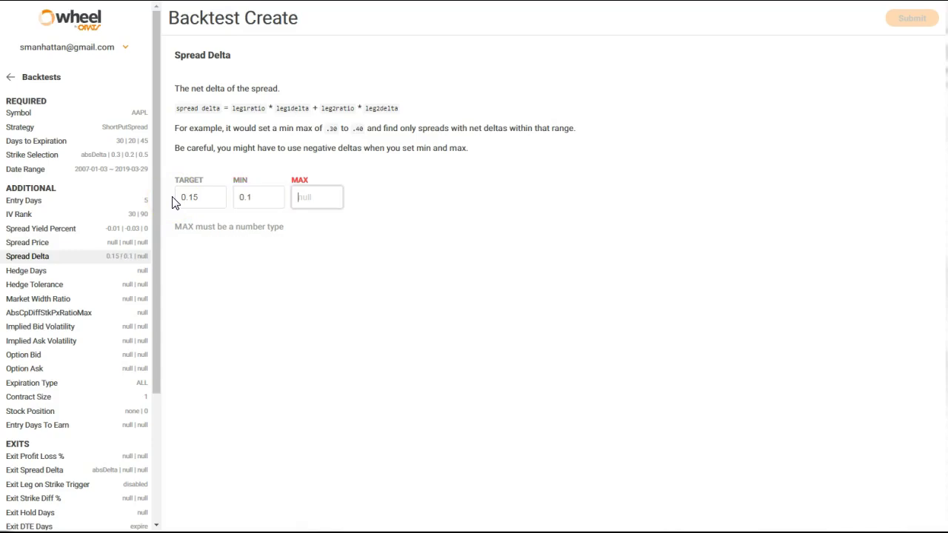
text(.2)
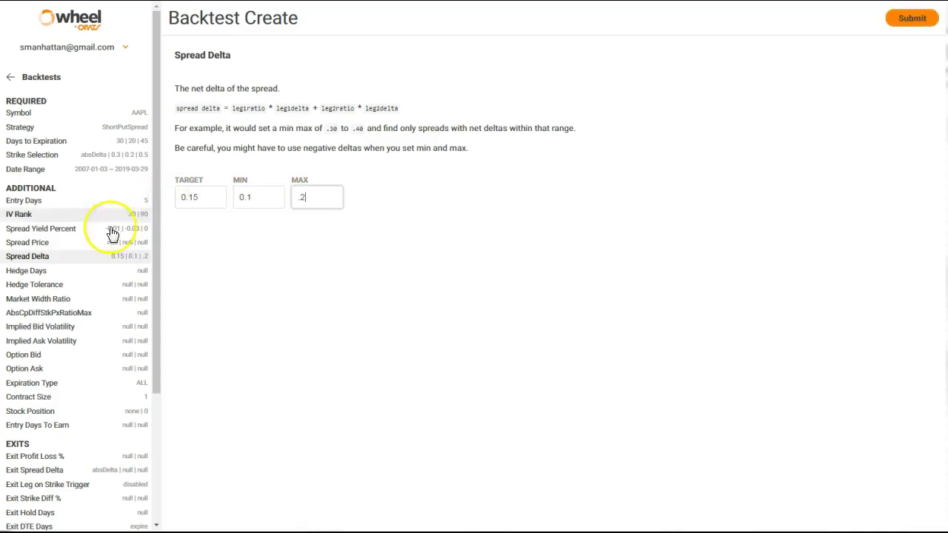
Set Hedge Days to 1 and view the Hedge Tolerance setting
click(45, 272)
click(207, 159)
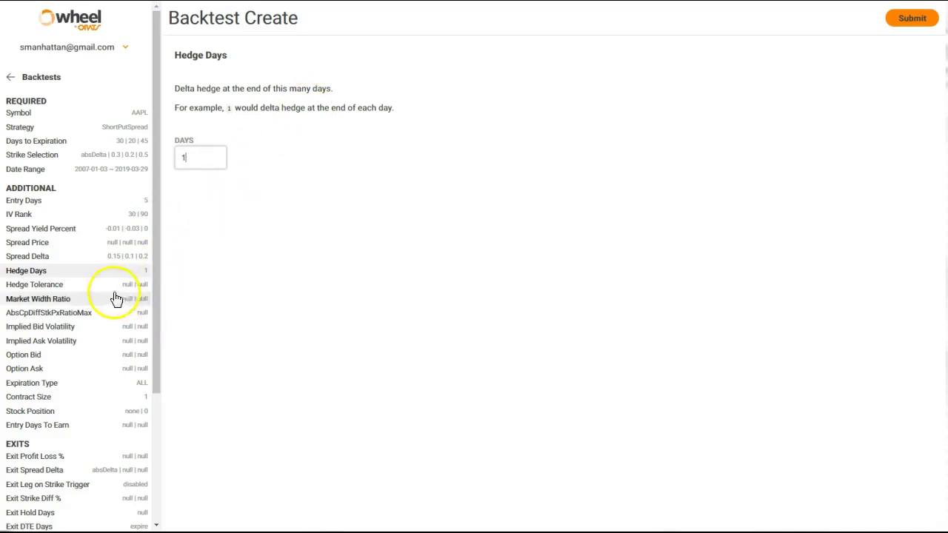
click(58, 289)
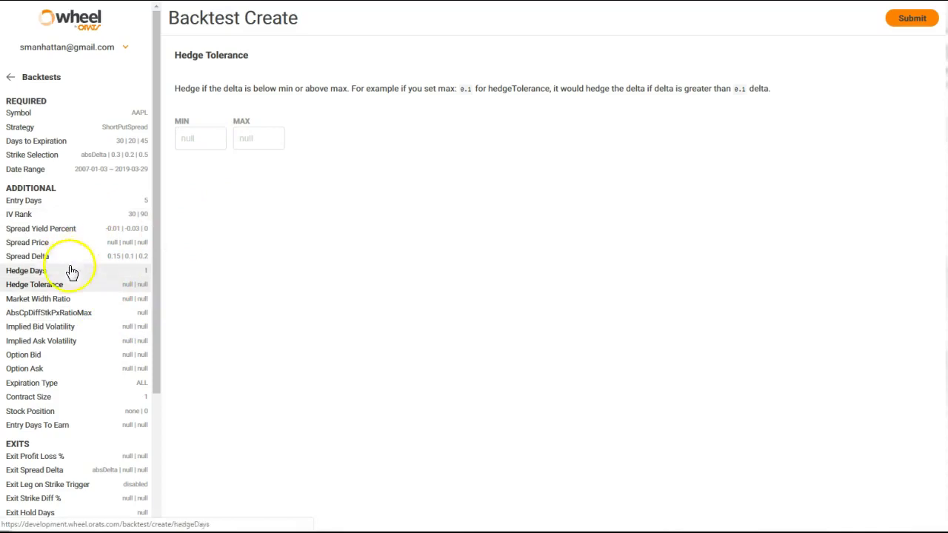
Set the Market Width Ratio maximum to 0.005 and the AbsCpDiffStkPxRatioMax maximum to .005
click(69, 302)
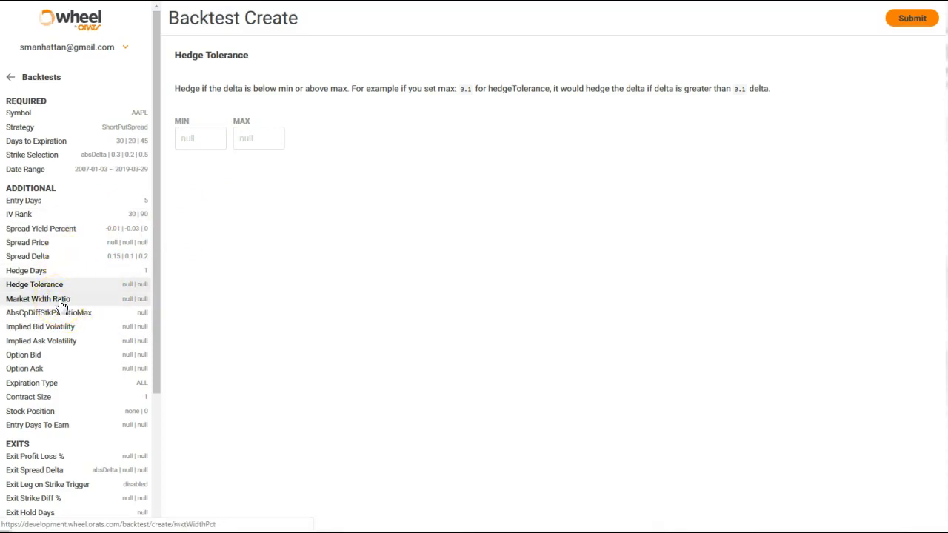
click(61, 303)
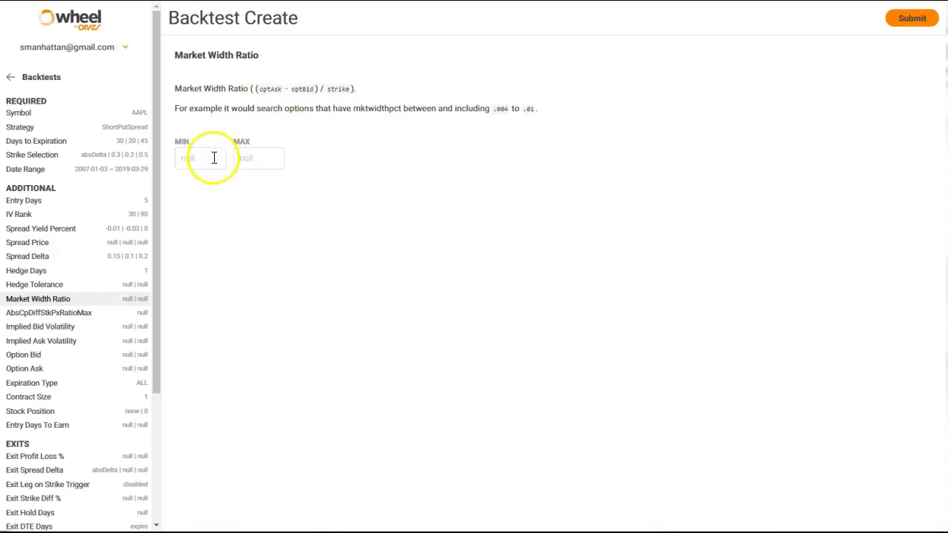
click(249, 158)
text(.0)
click(123, 316)
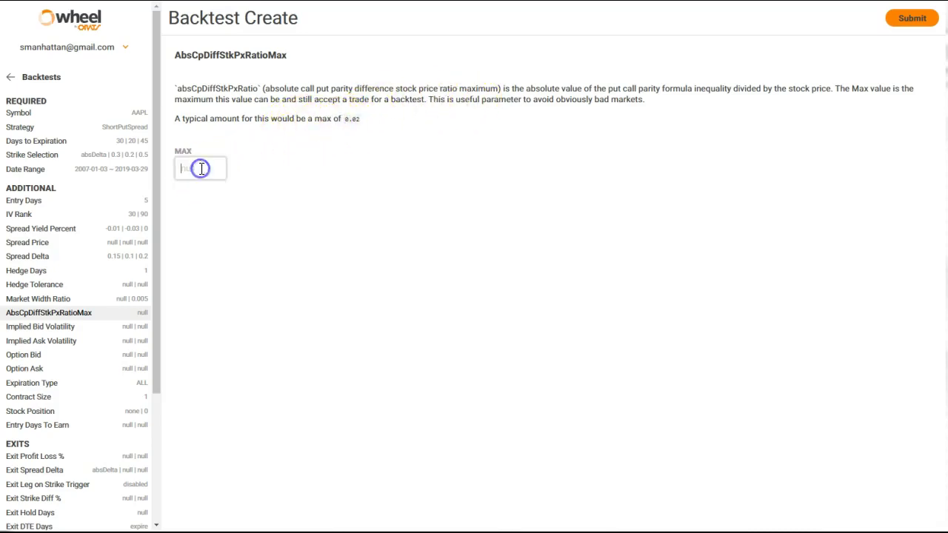
text(.005)
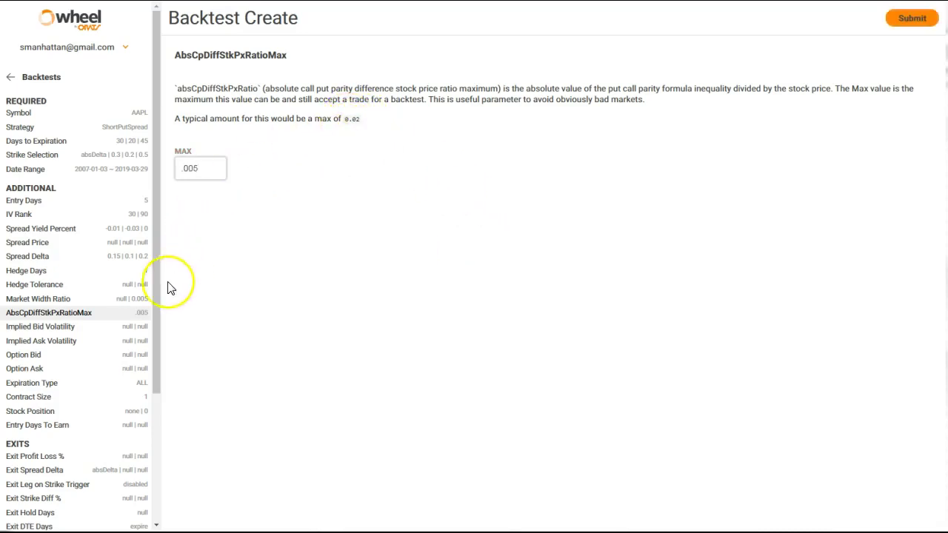
Review the Implied Bid Volatility, Implied Ask Volatility, Option Bid and Option Ask settings for both put legs
click(87, 333)
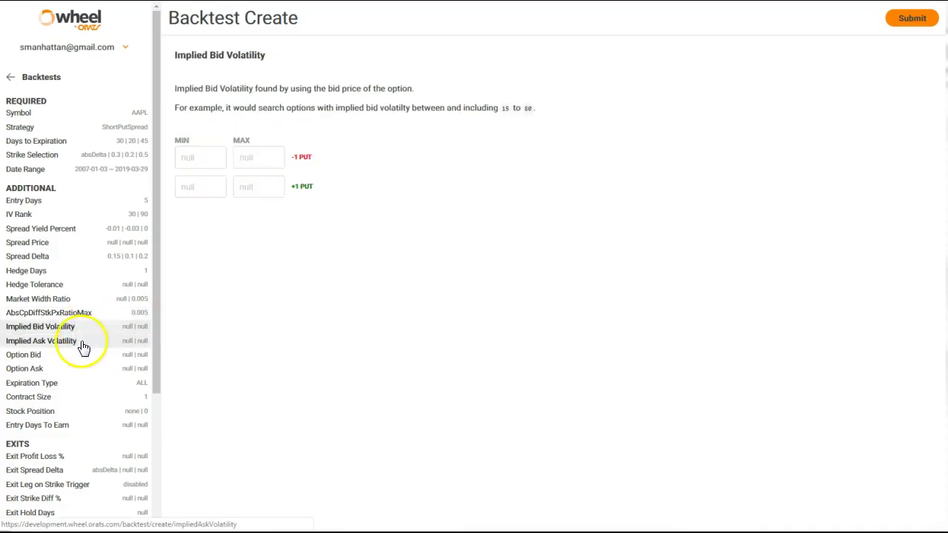
click(82, 348)
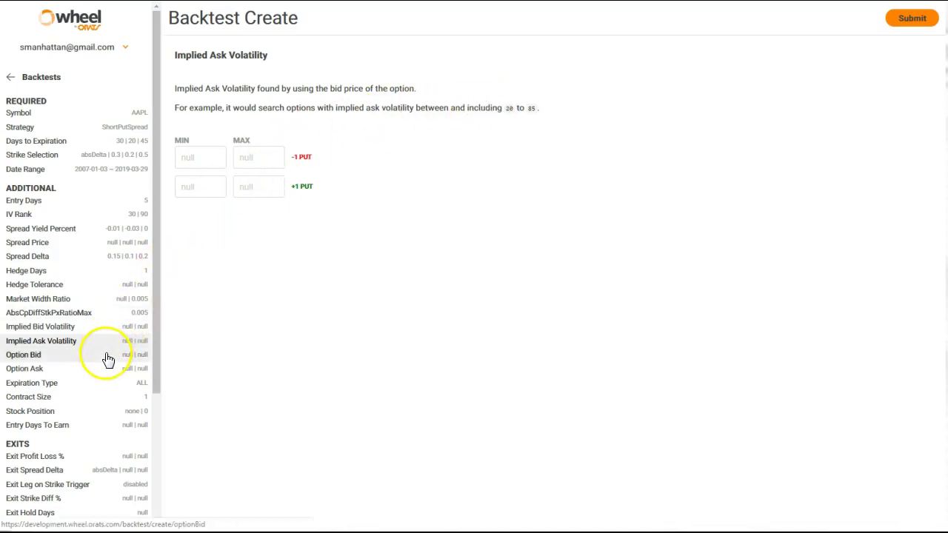
click(39, 356)
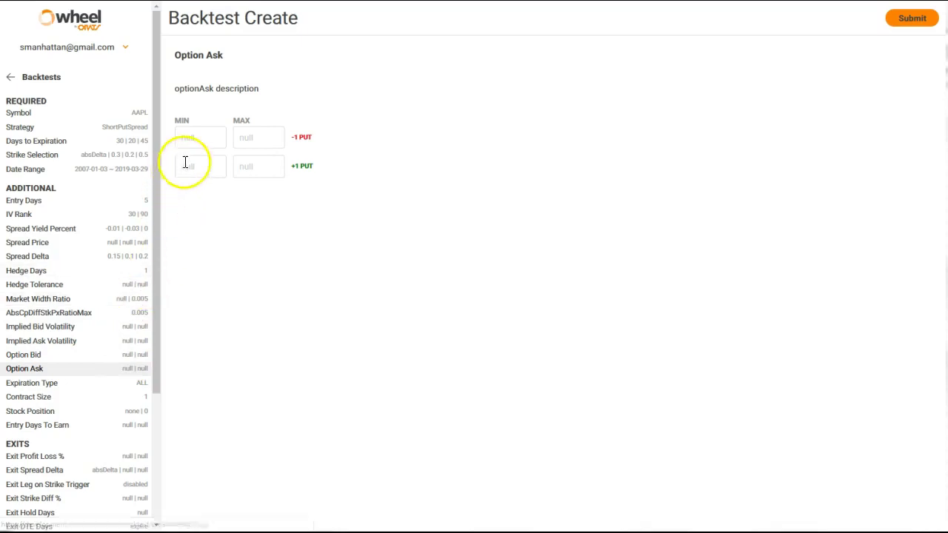
Set the Option Ask minimum to 0.05 for both the -1 put and +1 put legs
click(198, 138)
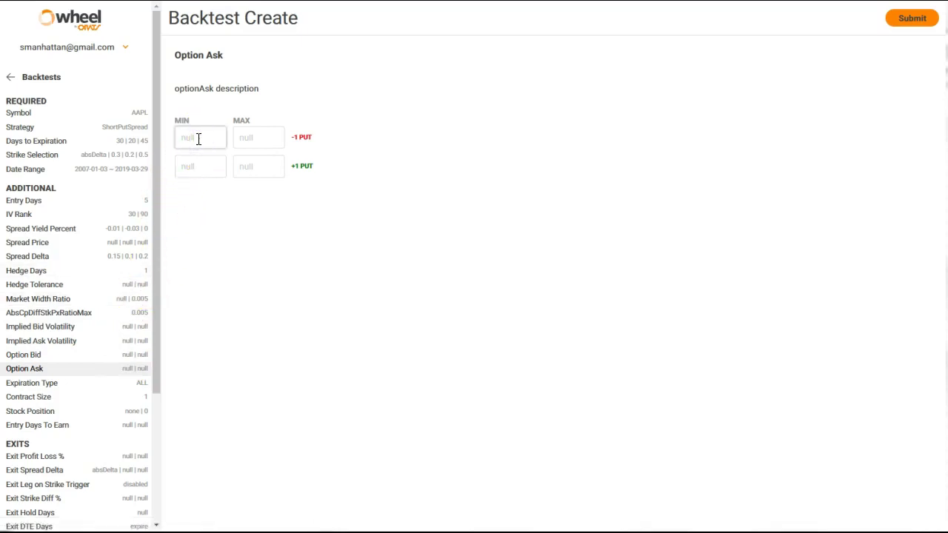
click(197, 163)
text(.05)
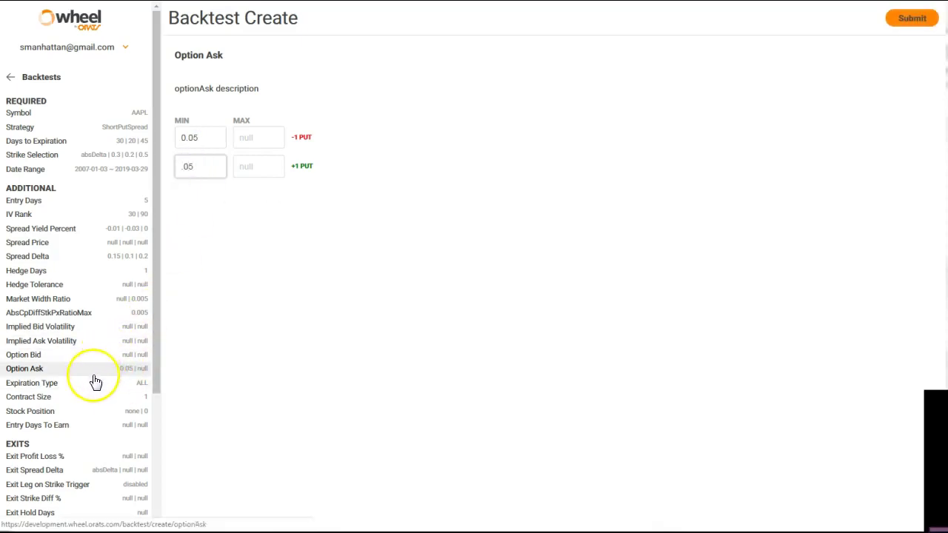
Review the Expiration Type and Contract Size settings and the available Stock Position types
click(52, 390)
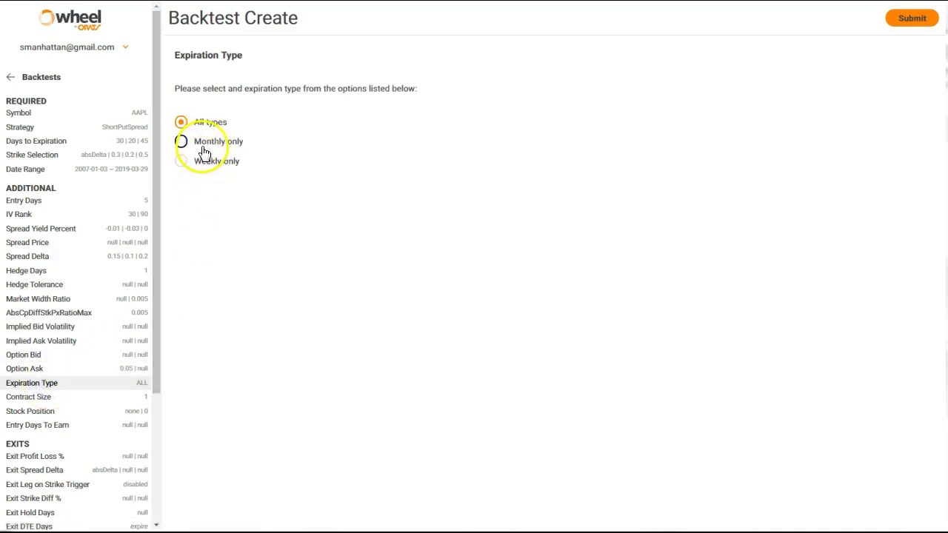
click(113, 401)
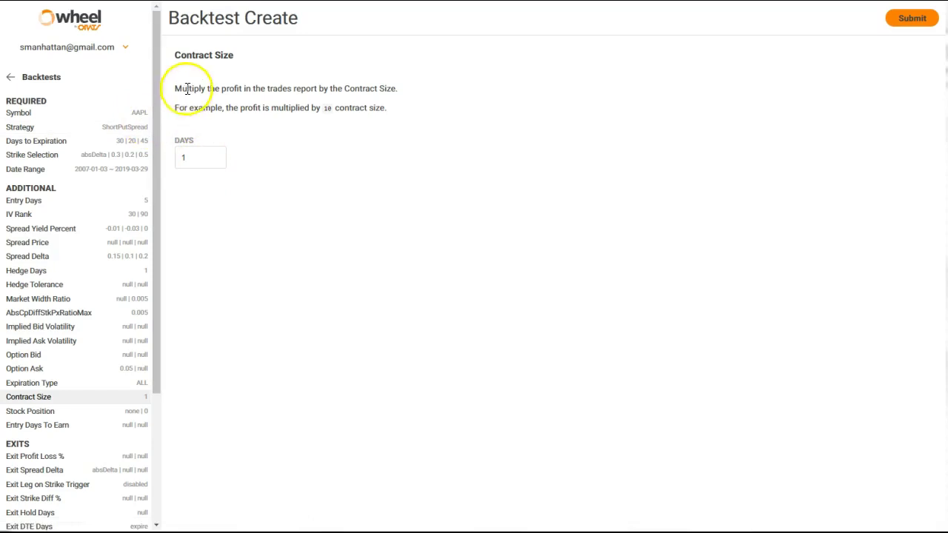
click(40, 414)
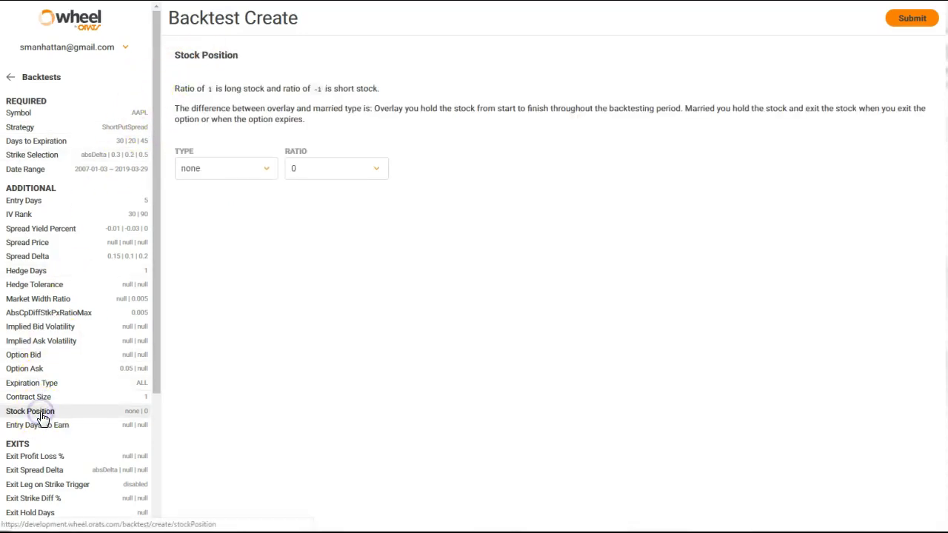
click(243, 173)
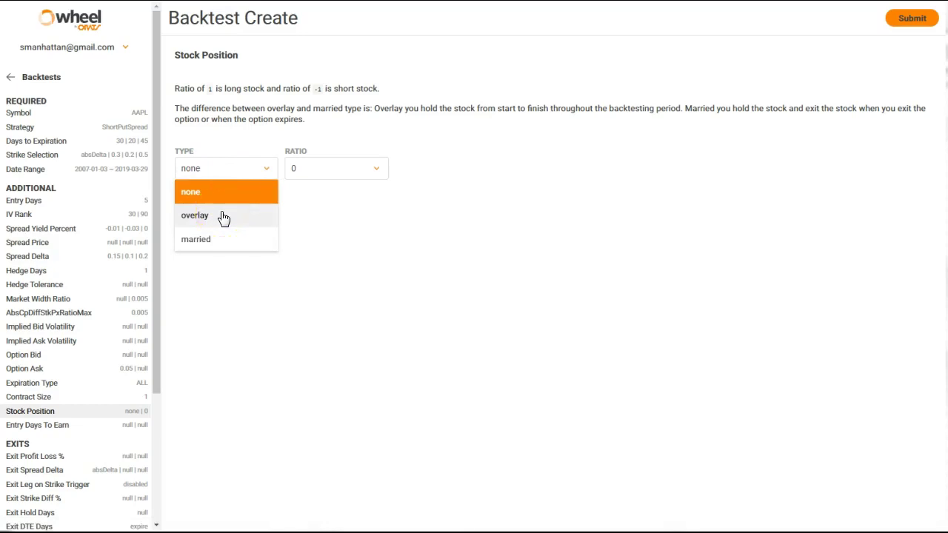
click(223, 240)
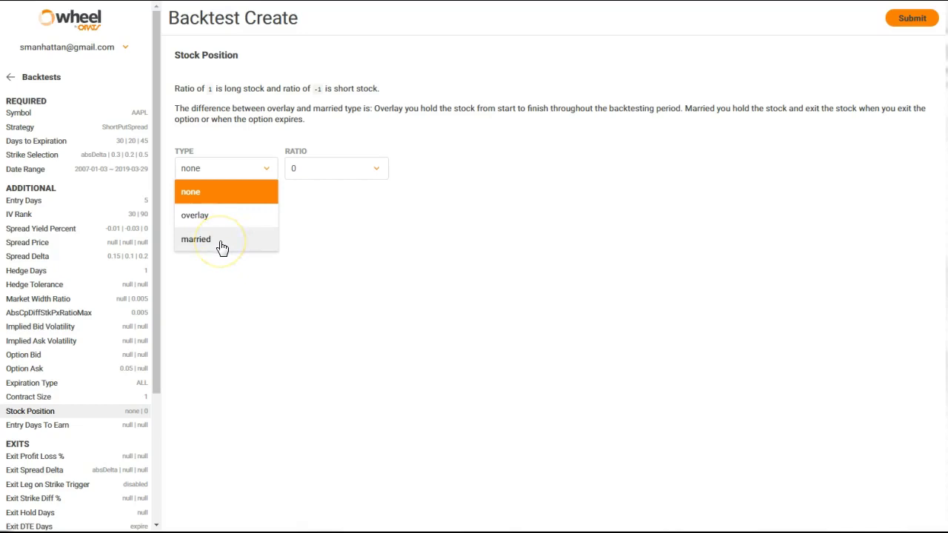
Set the Entry Days To Earnings minimum to 20, and enable Exit Business Days to Earnings with type before and 1 day
click(129, 430)
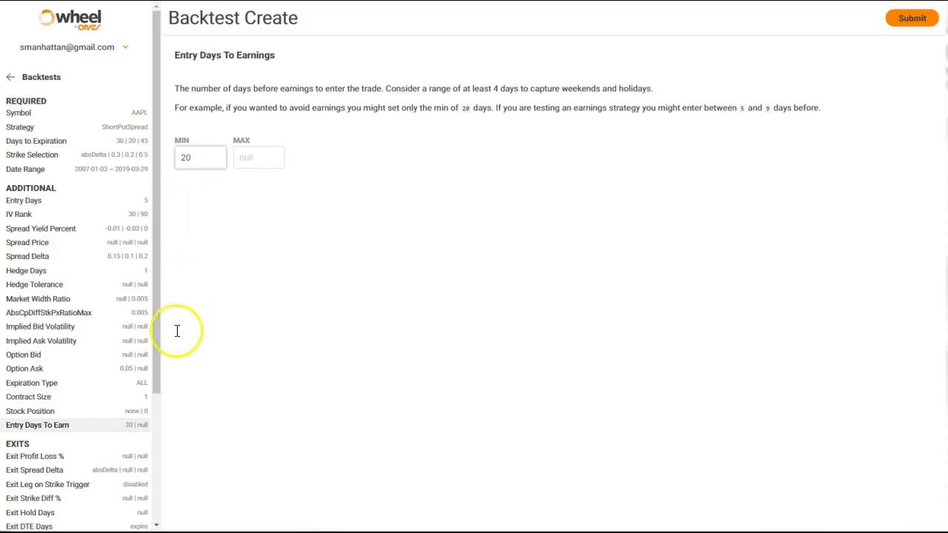
drag(157, 371, 157, 406)
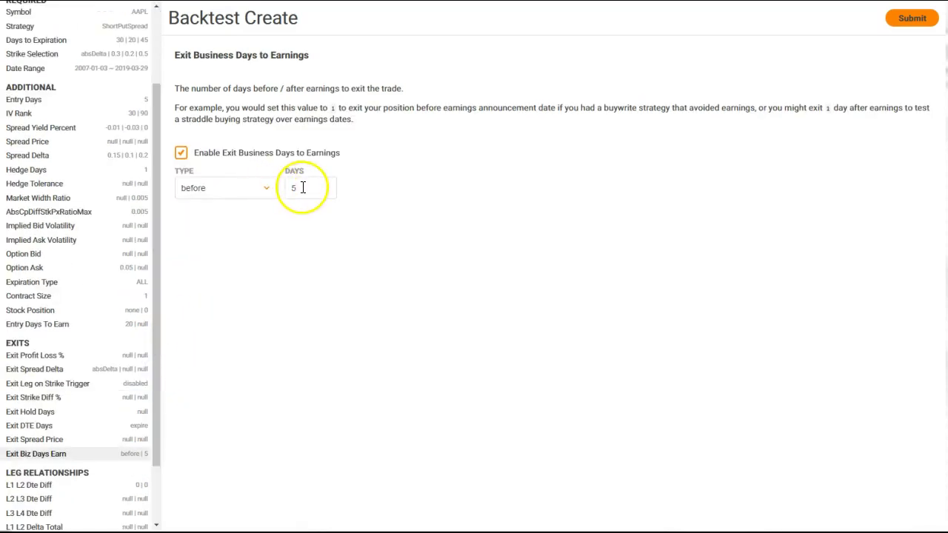
double_click(287, 187)
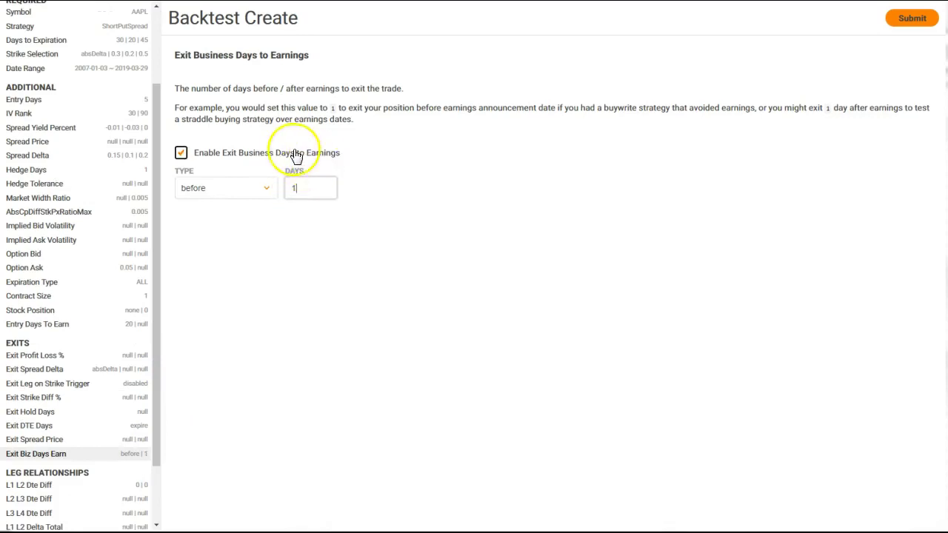
Submit the backtest and open the newest AAPL:ShortPutSpread result from the backtests list
click(919, 25)
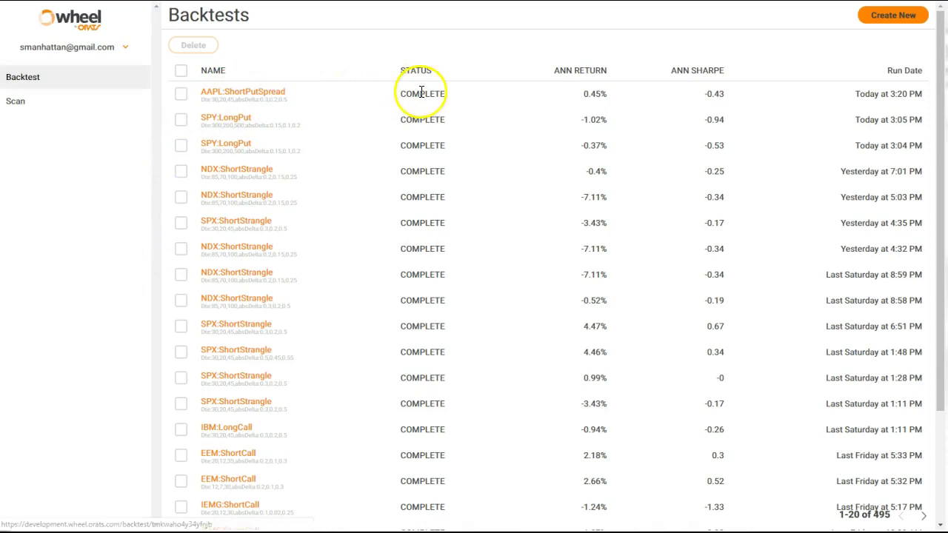
click(255, 96)
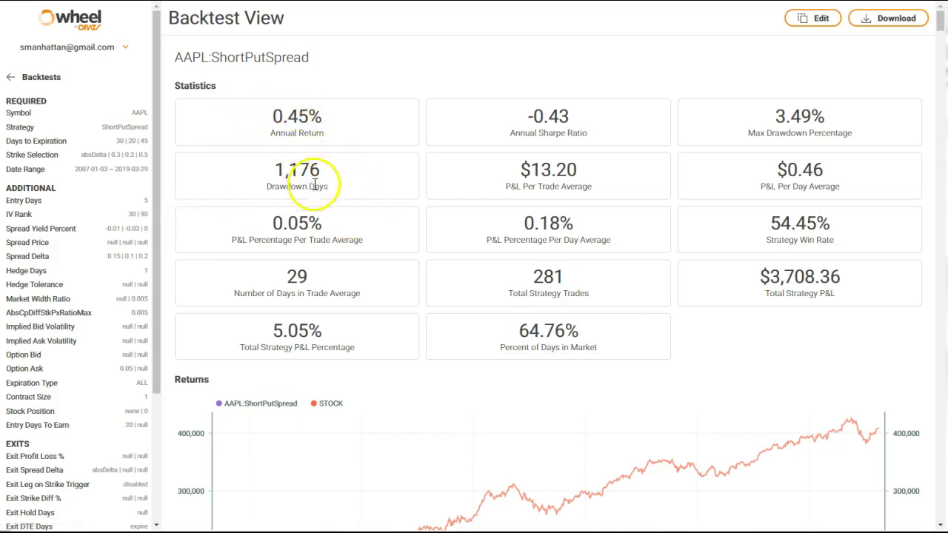
Look through the backtest's returns chart, monthly returns and trades, and download the results
scroll(329, 255, down, 2)
scroll(329, 255, down, 3)
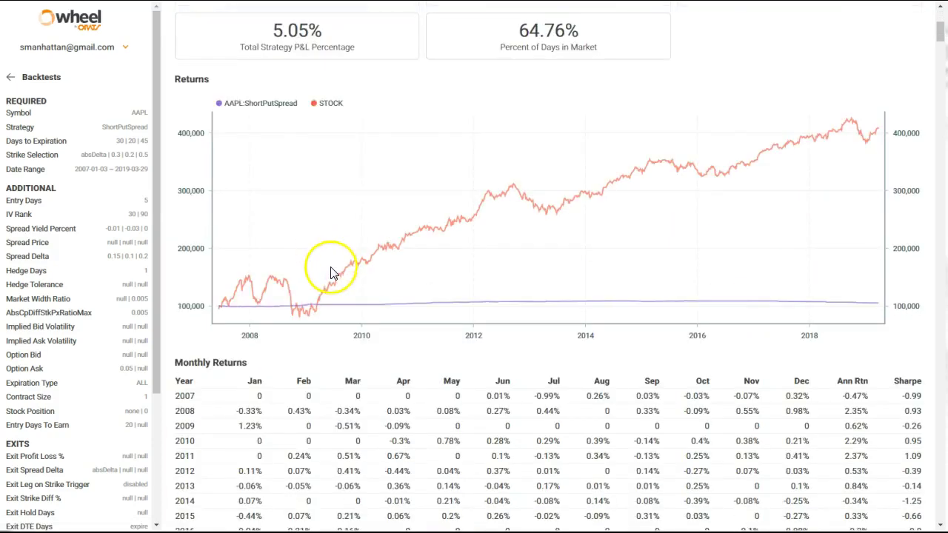
scroll(331, 263, down, 3)
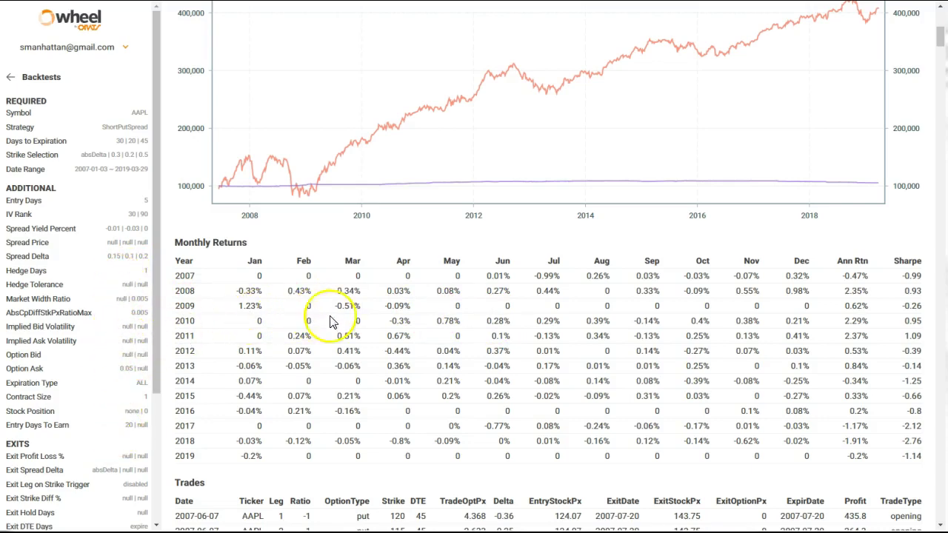
scroll(355, 320, down, 3)
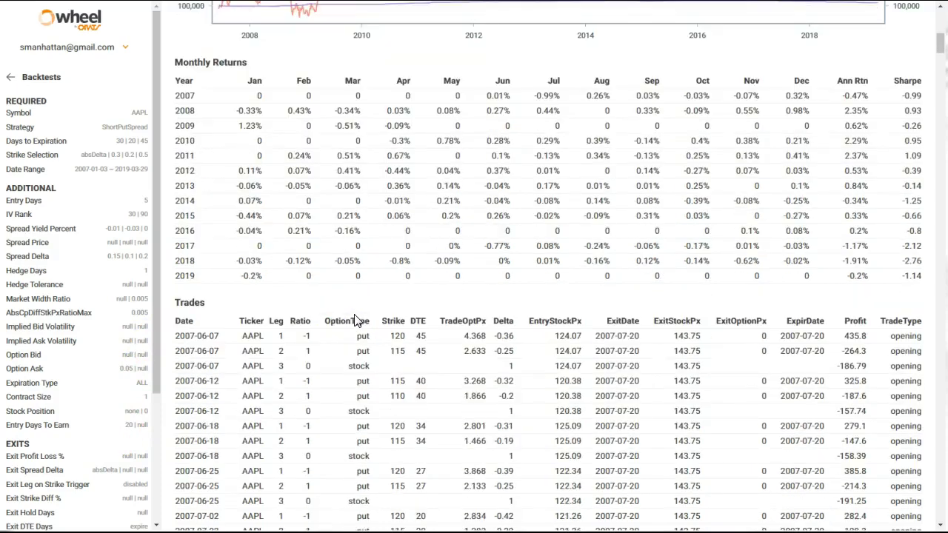
scroll(360, 333, down, 1)
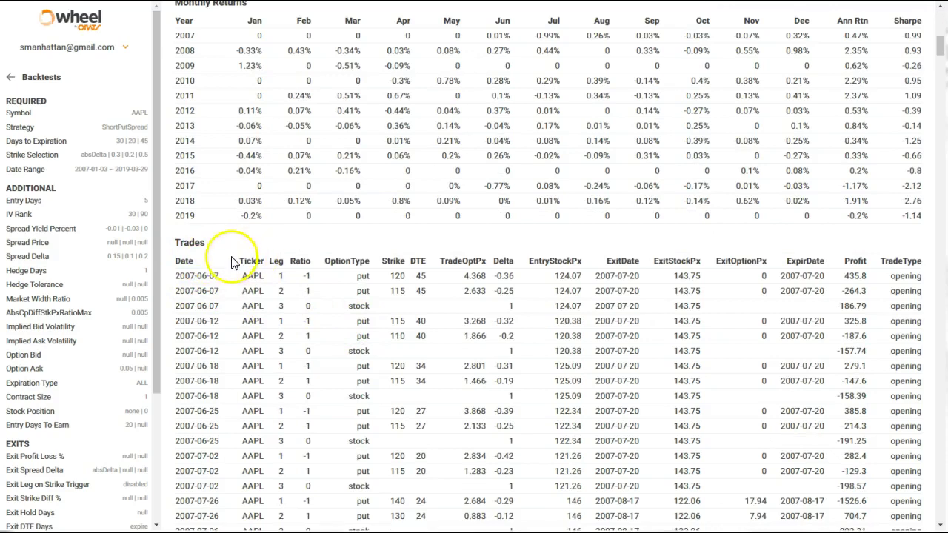
scroll(585, 259, up, 10)
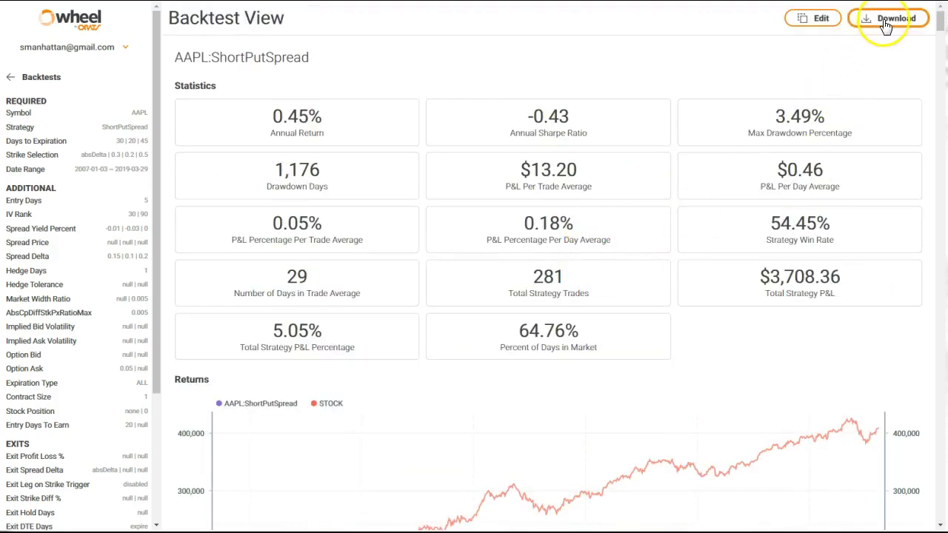
click(886, 21)
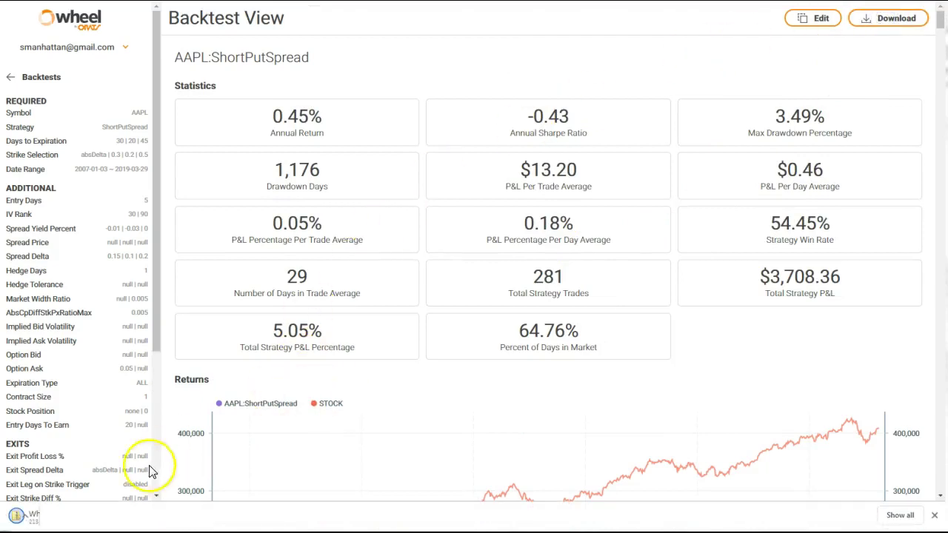